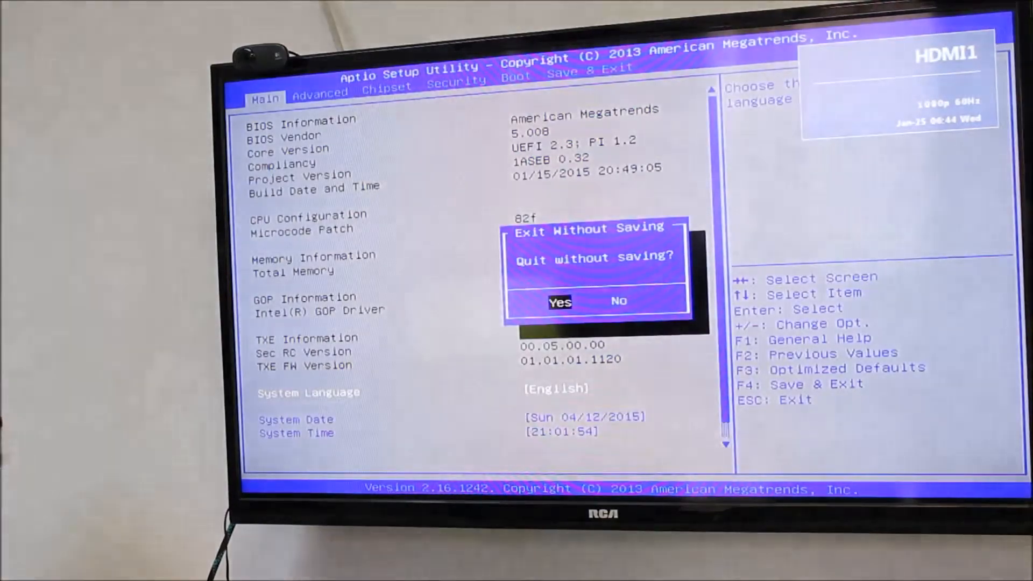
Choose No to stay in Aptio Setup and move down to System Date on the Main page
key(Right)
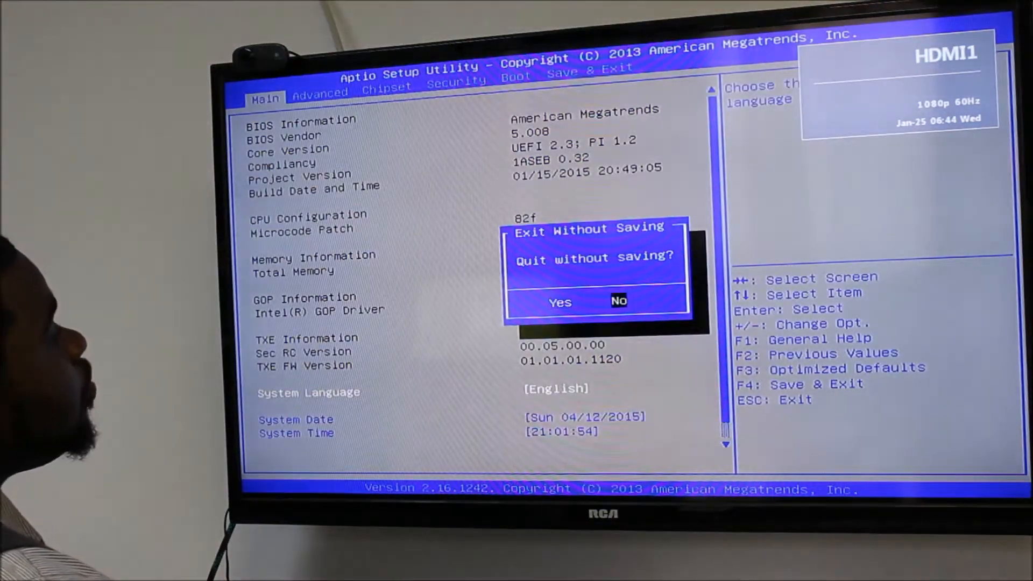
key(Return)
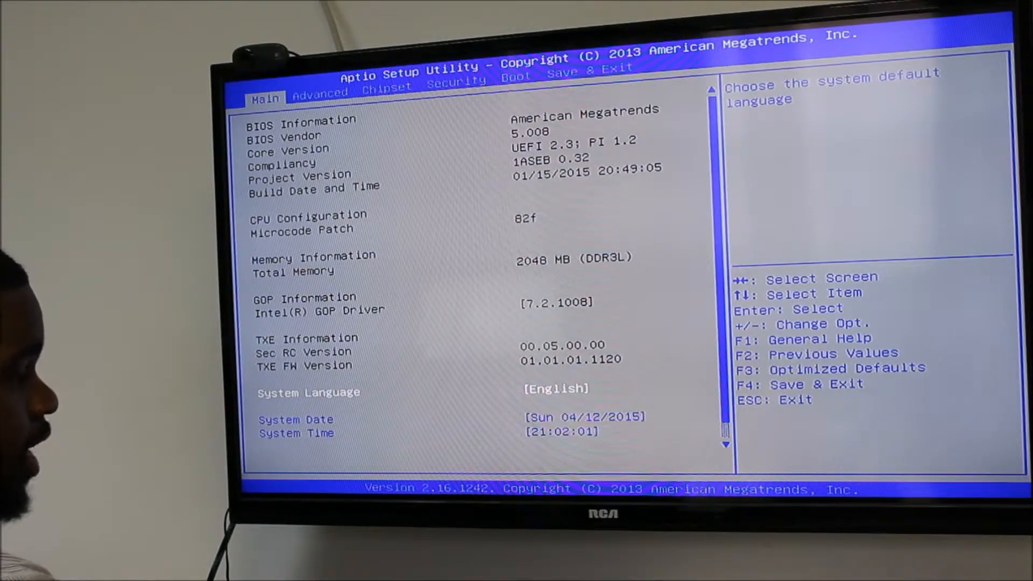
key(Down)
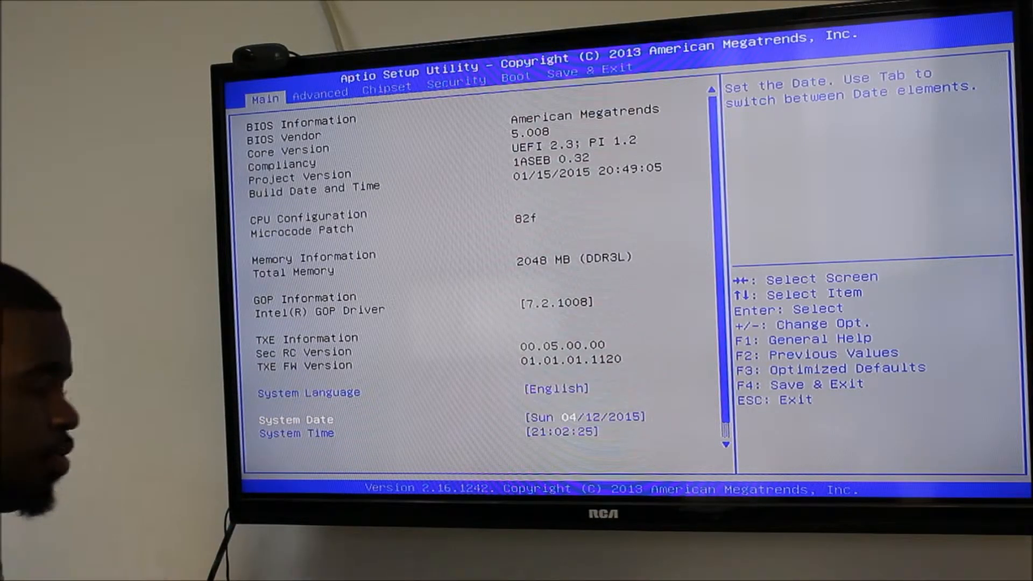
Move right from the Main tab toward the Boot page after reviewing date Sun 04/12/2015
key(Right)
key(Right)
key(Right)
Reach Save & Exit, save changes and let the computer reboot to Windows
key(Right)
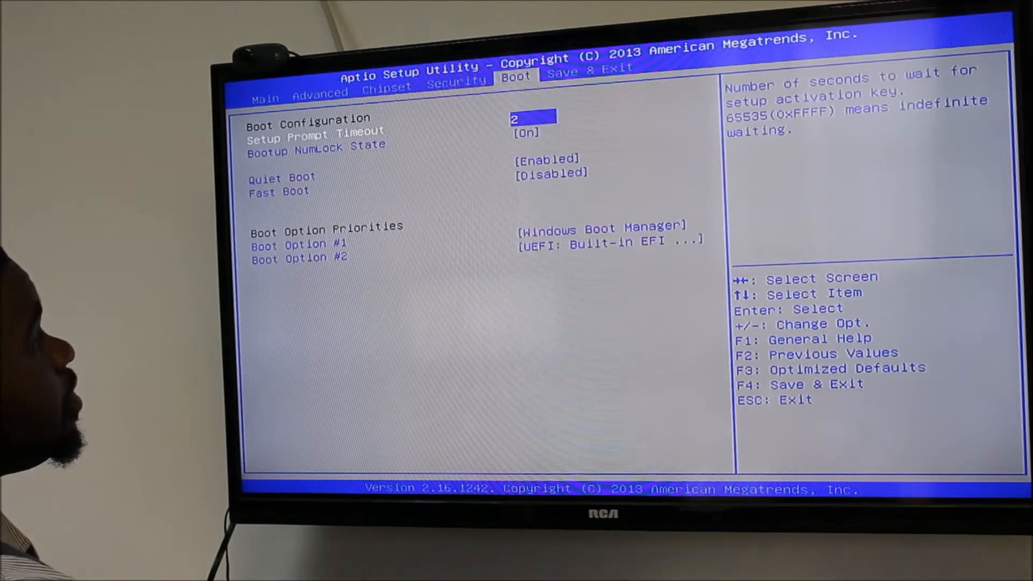
key(Right)
key(Return)
key(Return)
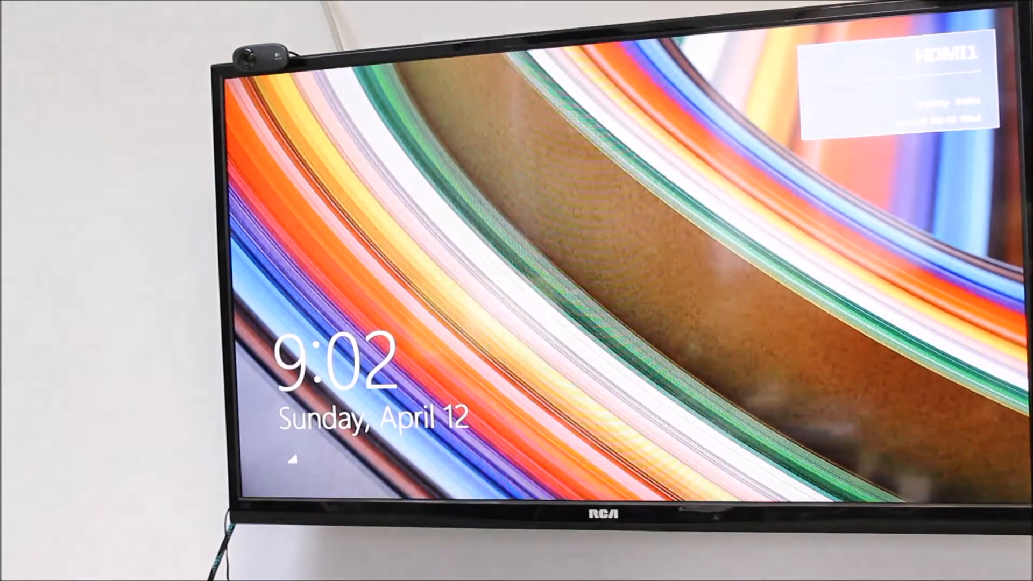
Dismiss the lock screen, sign in with the password and go to the desktop
key(space)
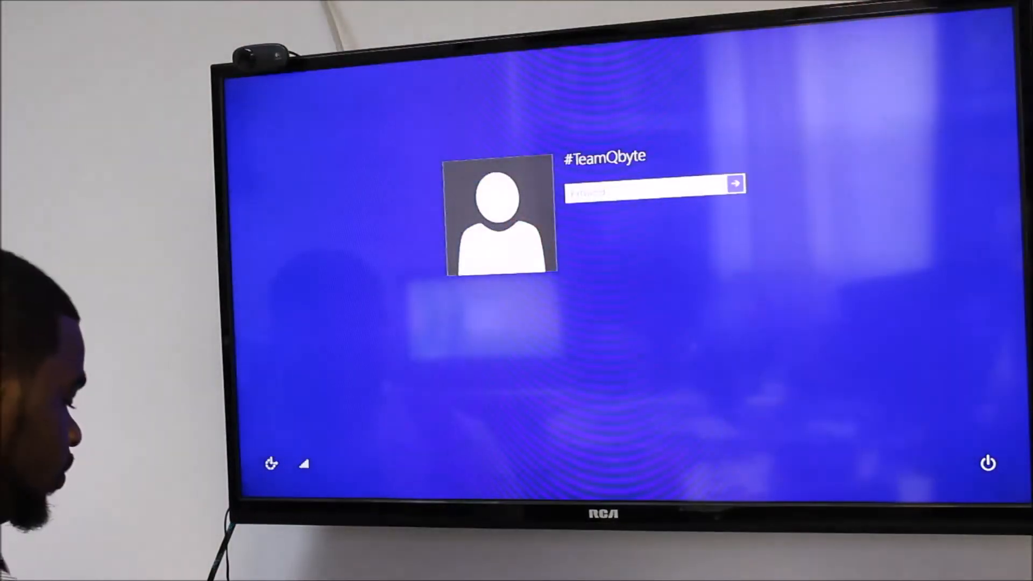
text(••••••)
key(Return)
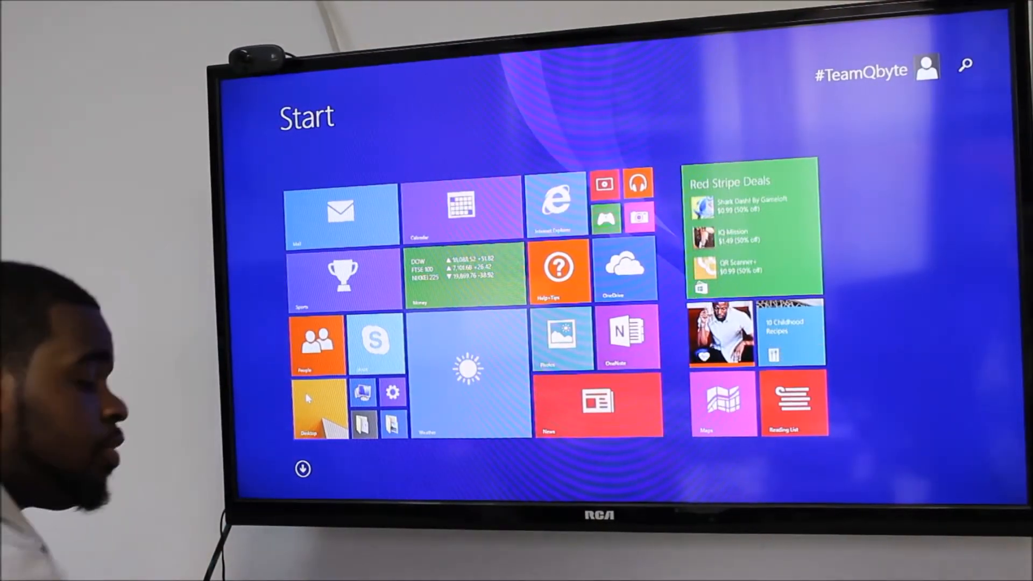
click(306, 393)
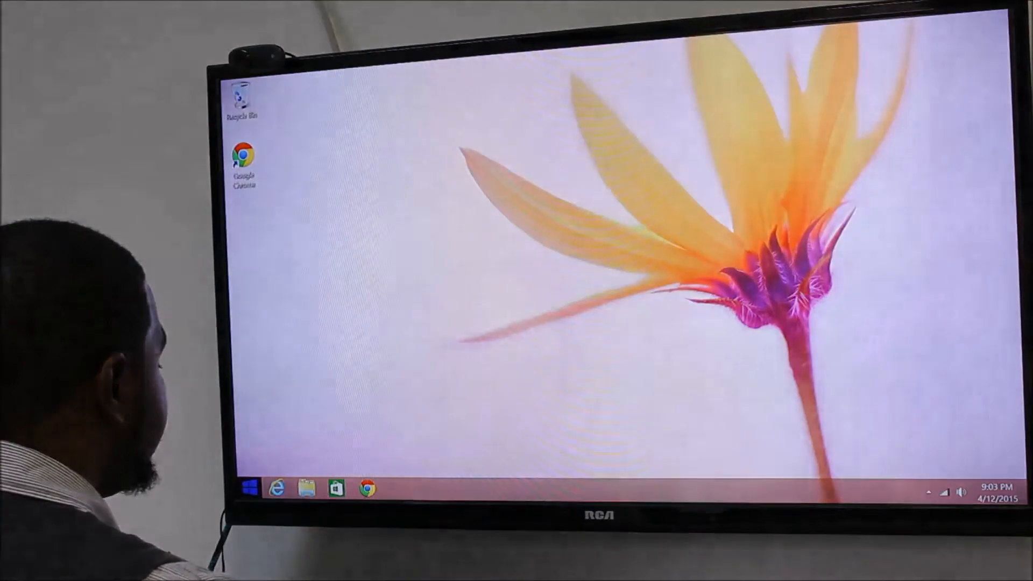
Bring up the System panel via Win+X and check activation status, then the taskbar options
key(super+x)
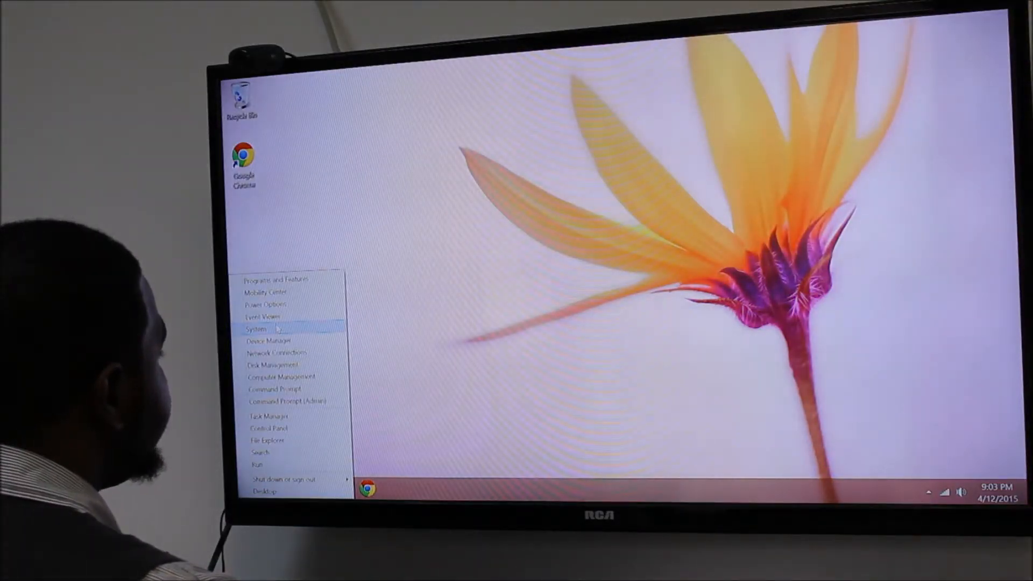
click(278, 327)
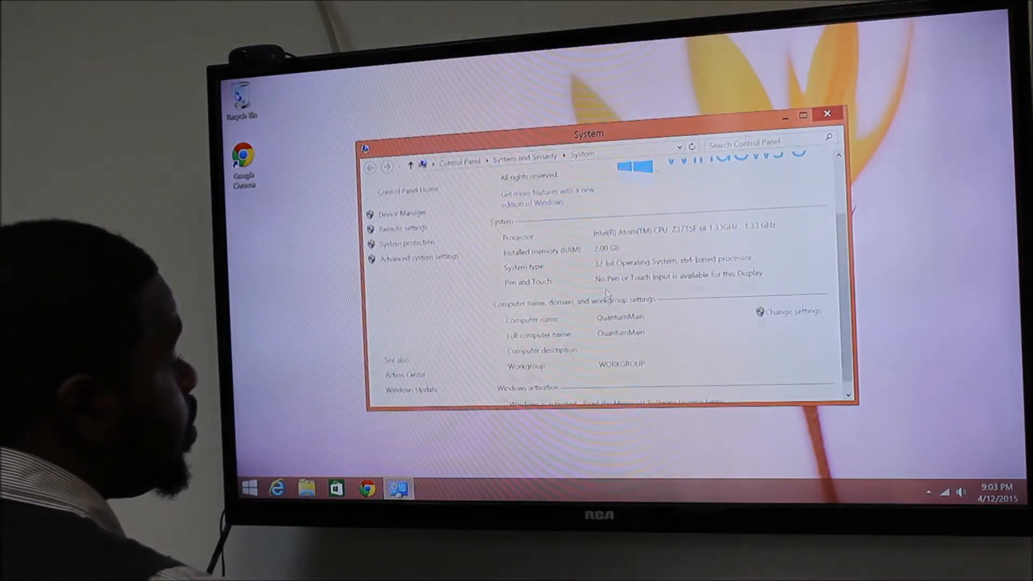
scroll(607, 293, down, 1)
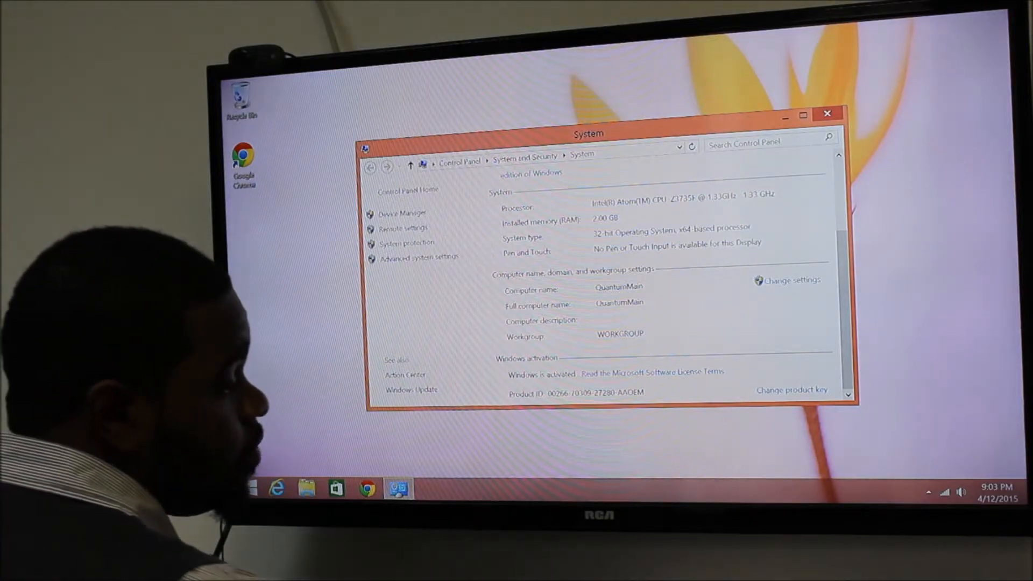
right_click(928, 491)
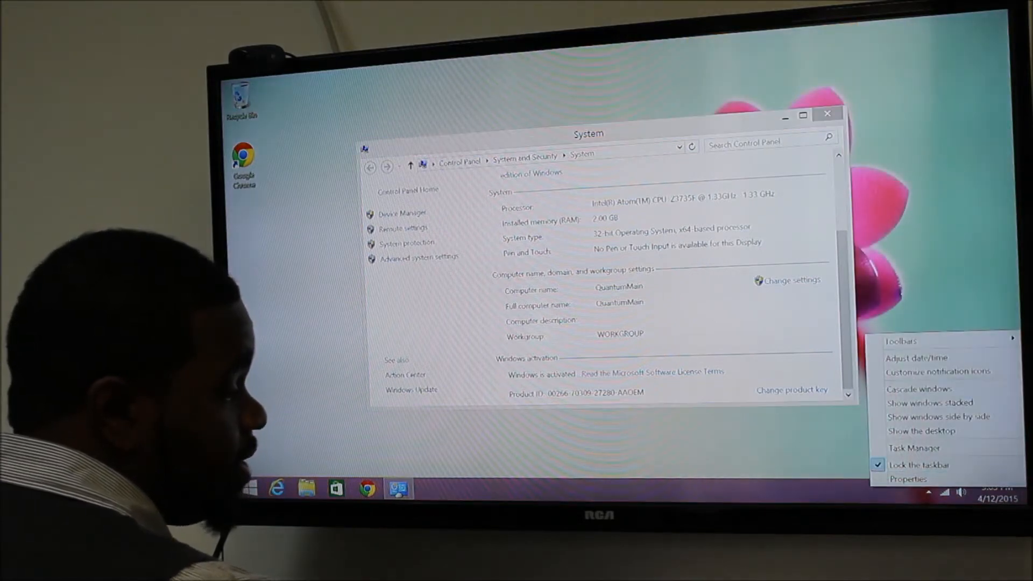
Reach the Date and Time dialog from the taskbar clock and review Change date and time unchanged
click(996, 492)
click(898, 454)
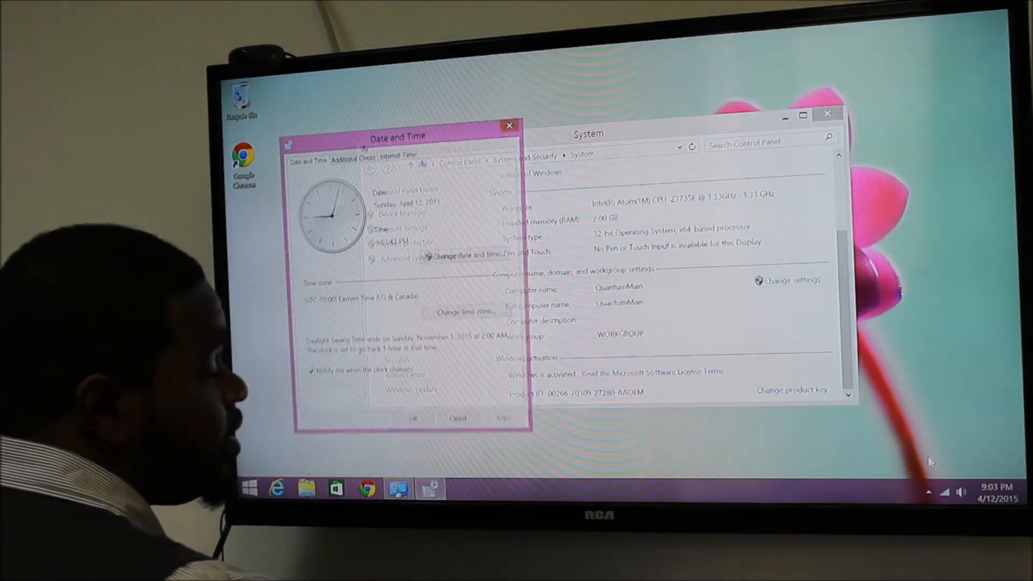
click(432, 259)
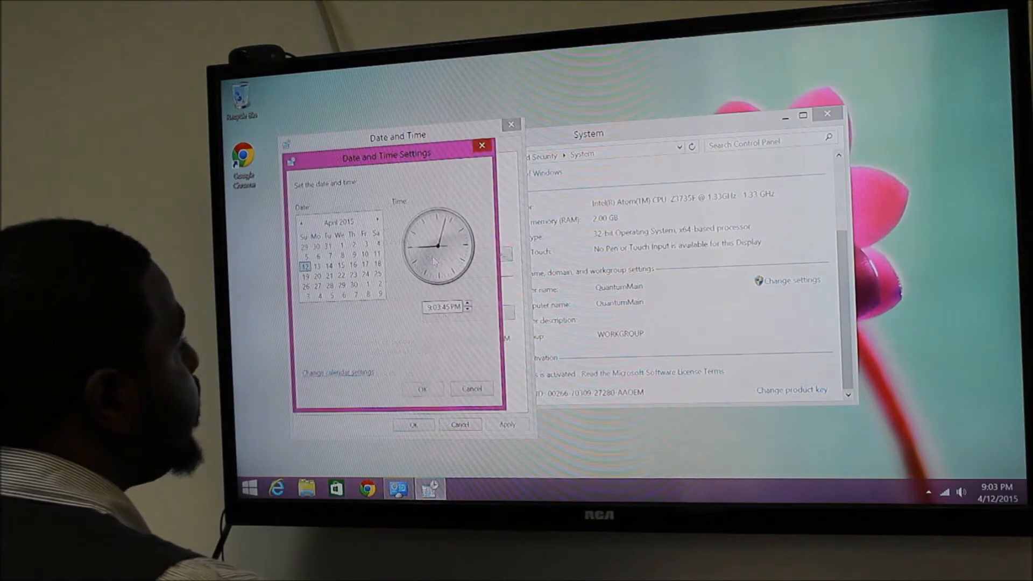
key(Escape)
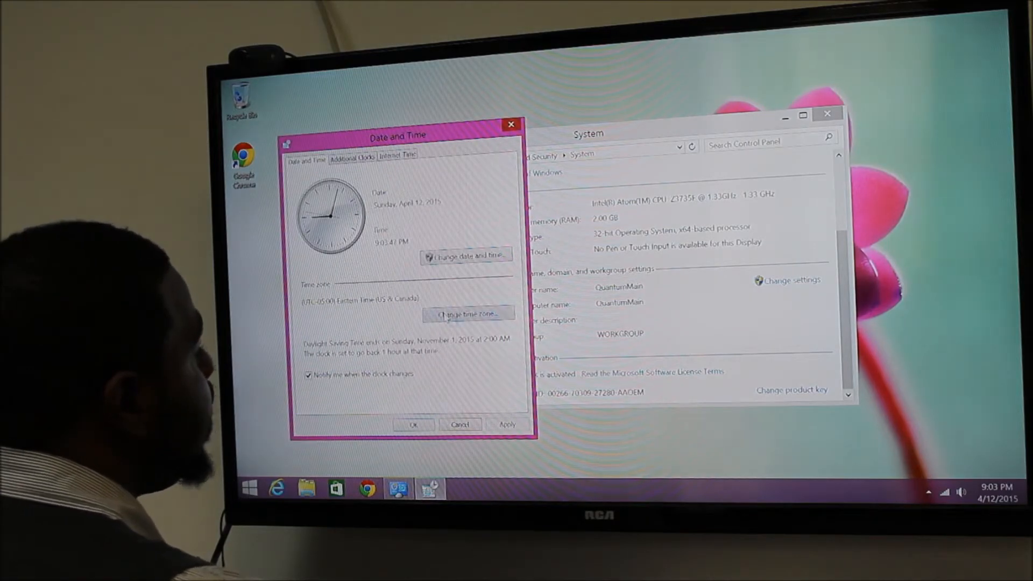
Review the time zone list, keep the current zone, and move to the Internet Time tab
click(444, 317)
click(443, 211)
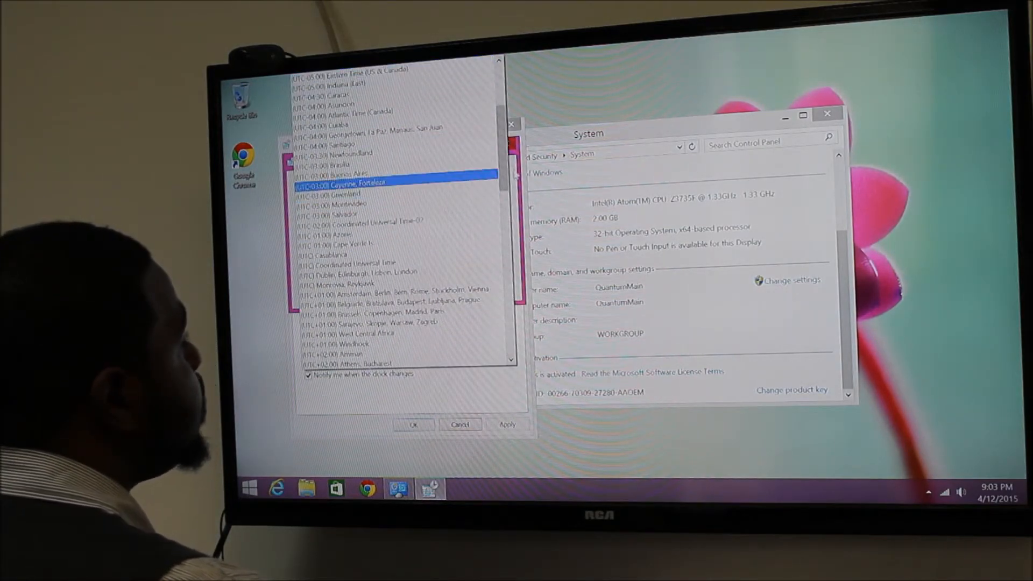
click(479, 246)
click(442, 287)
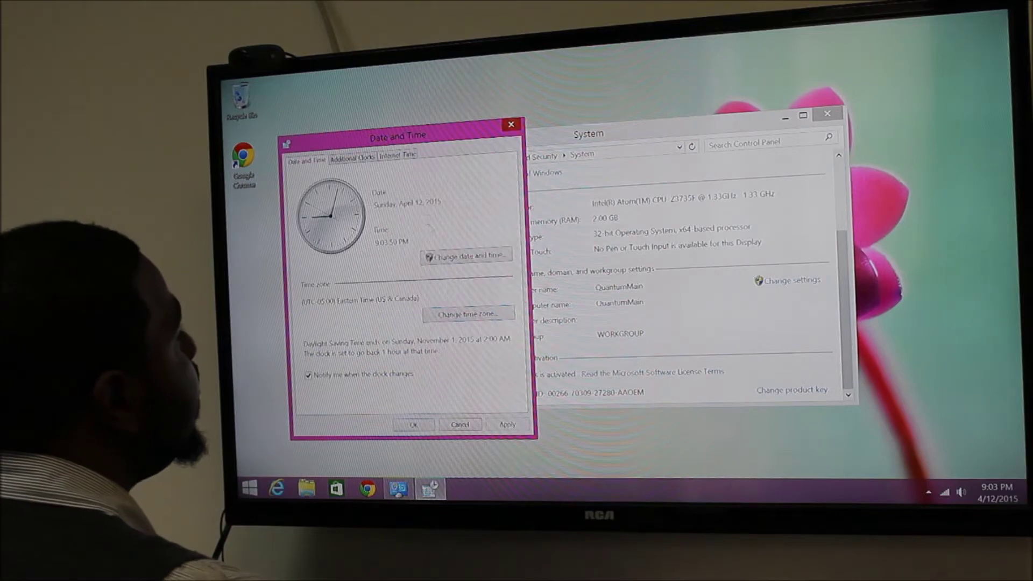
click(399, 156)
Update the clock now from time.nist.gov to 4/15/2015 11:53 AM and confirm out of the dialogs
click(462, 311)
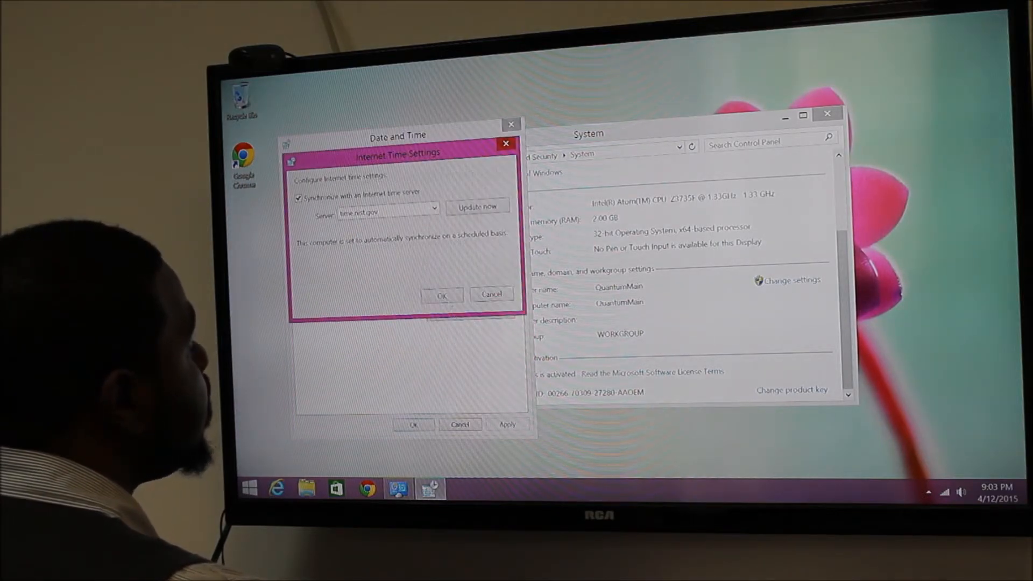
click(477, 207)
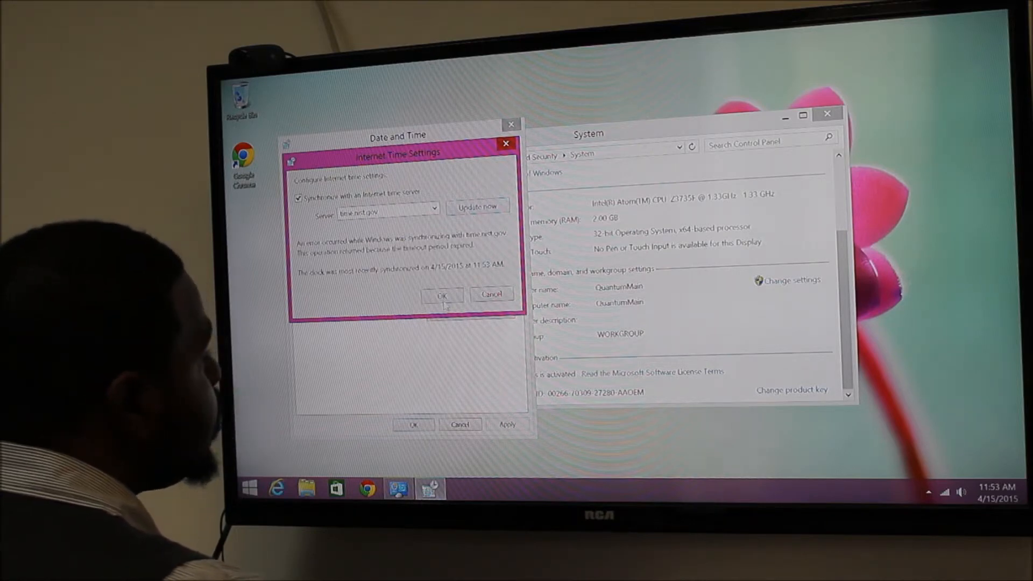
click(441, 296)
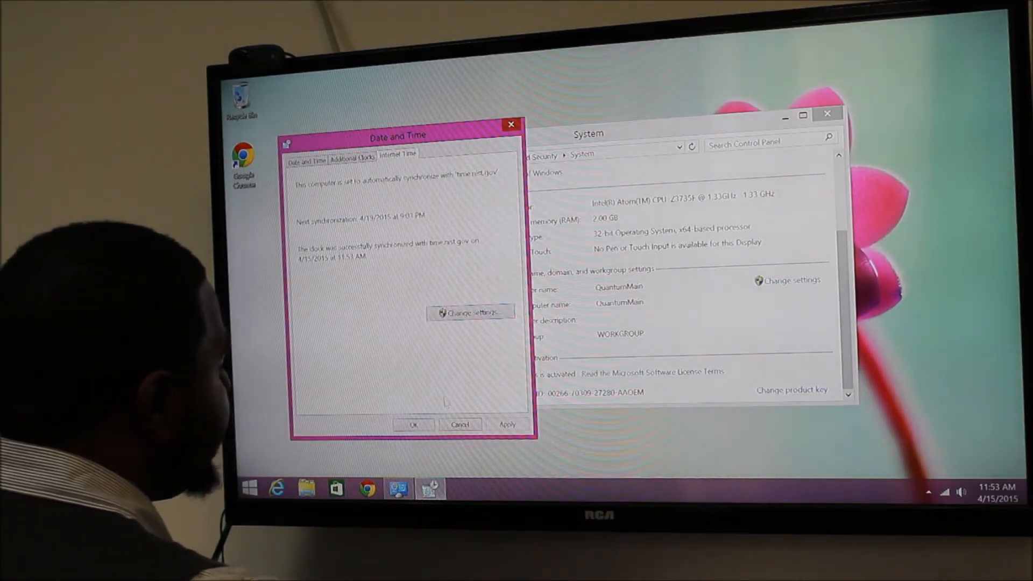
click(412, 426)
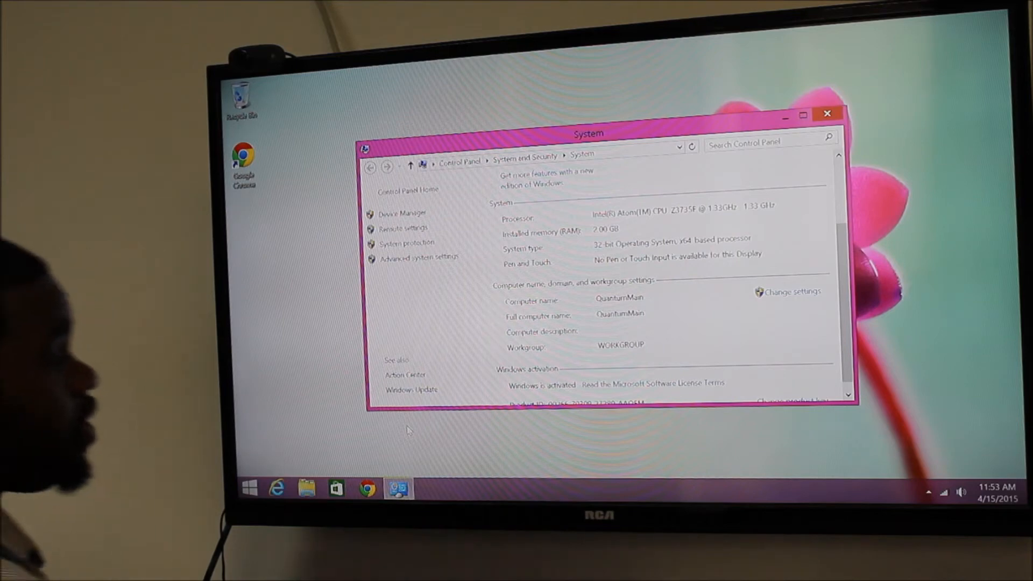